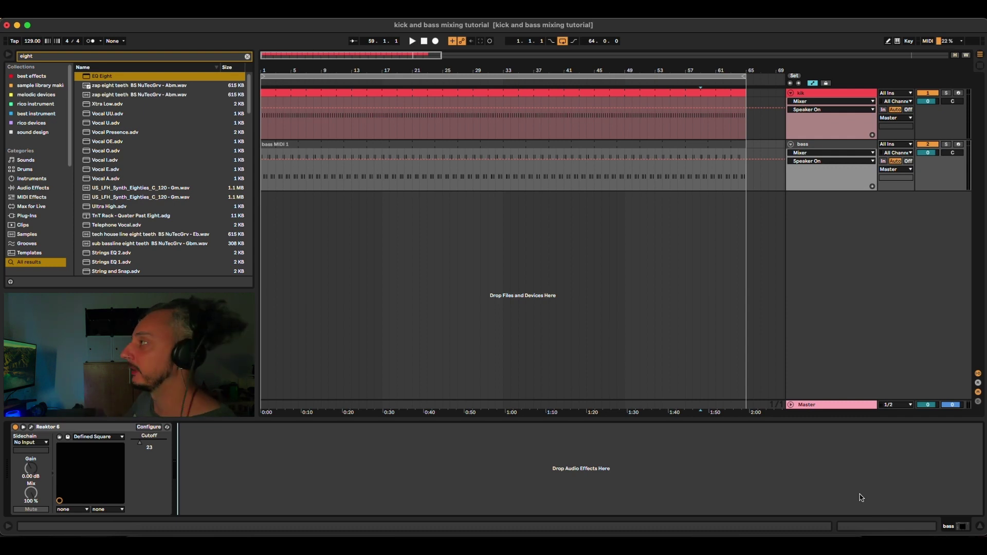
Select the bass MIDI clip and play the arrangement from bar 1
click(561, 151)
key(space)
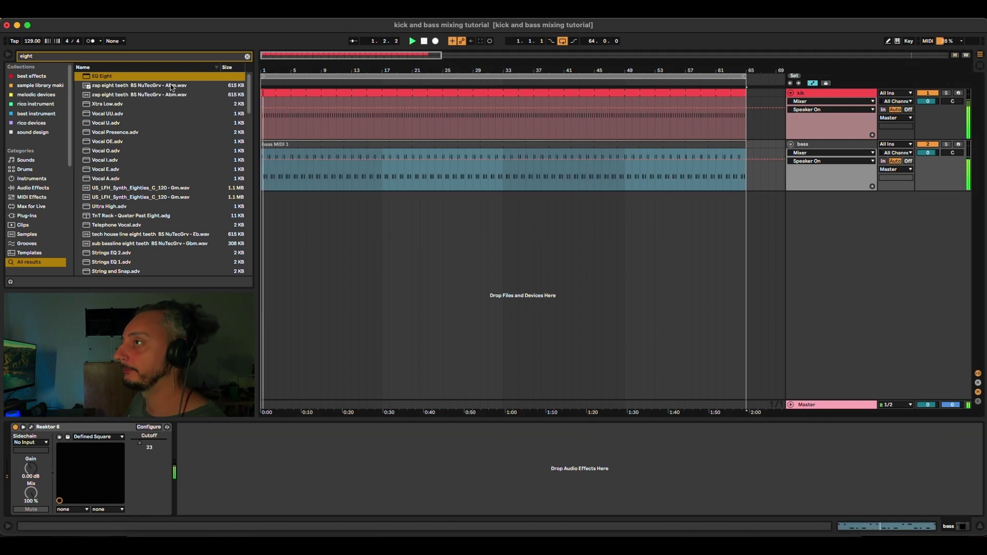
Solo the kik track and load EQ Eight onto it with an enlarged display
click(946, 93)
click(827, 92)
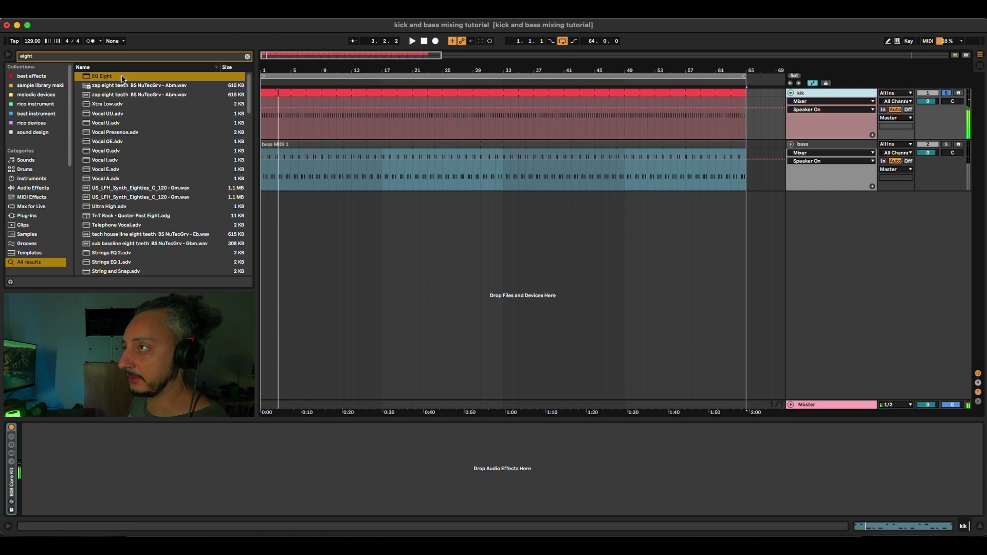
double_click(102, 76)
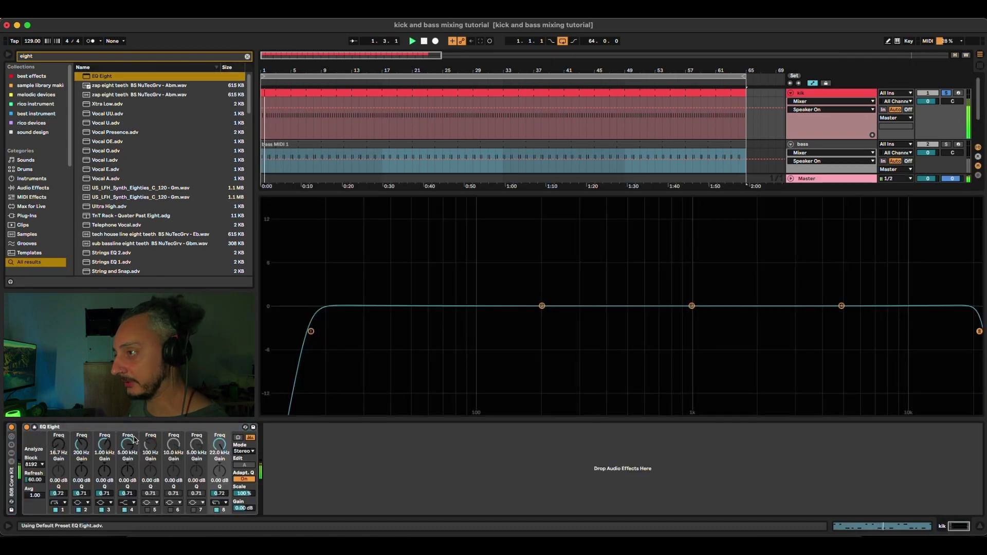
click(245, 426)
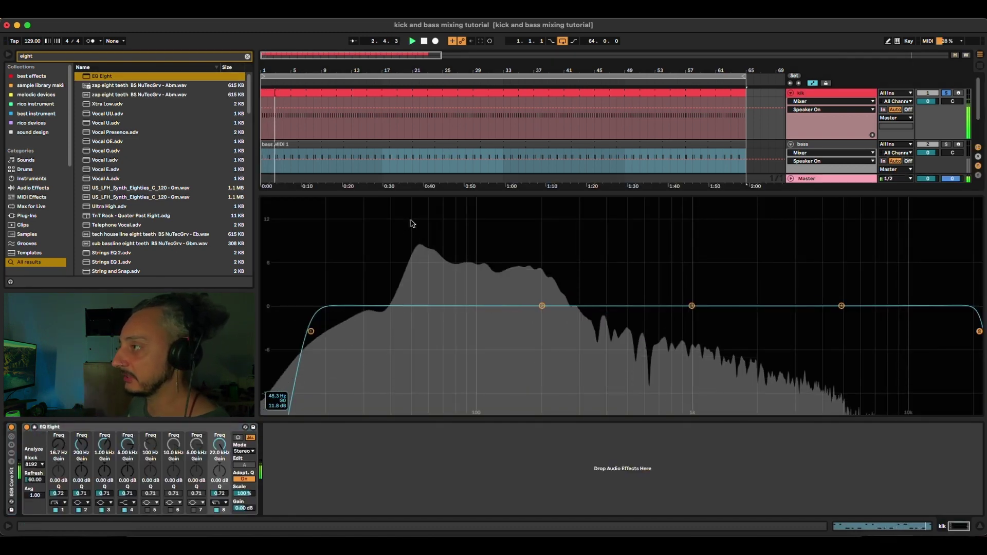
Boost the kick's EQ band 2 about 13 dB near 64 Hz, slightly narrowed
drag(410, 222, 430, 331)
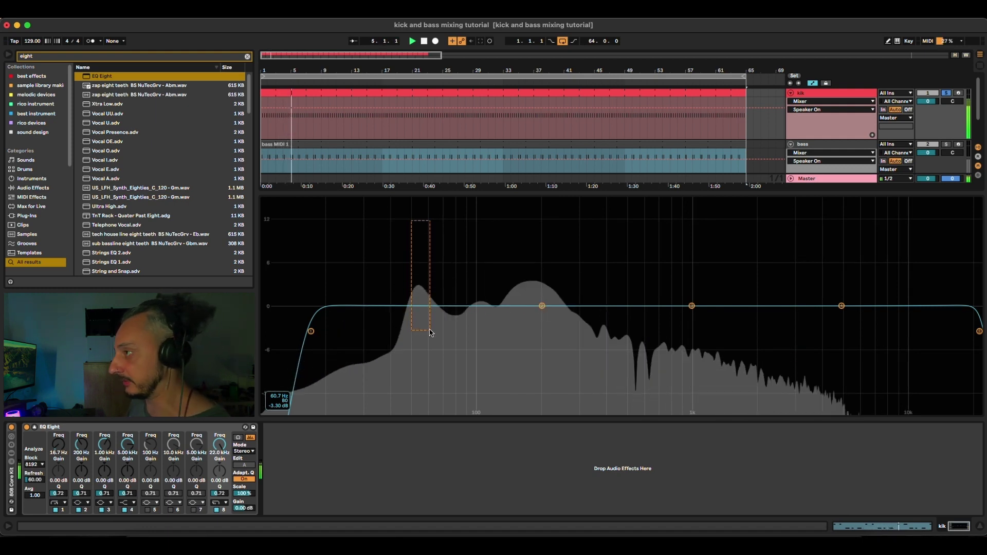
drag(538, 308, 419, 305)
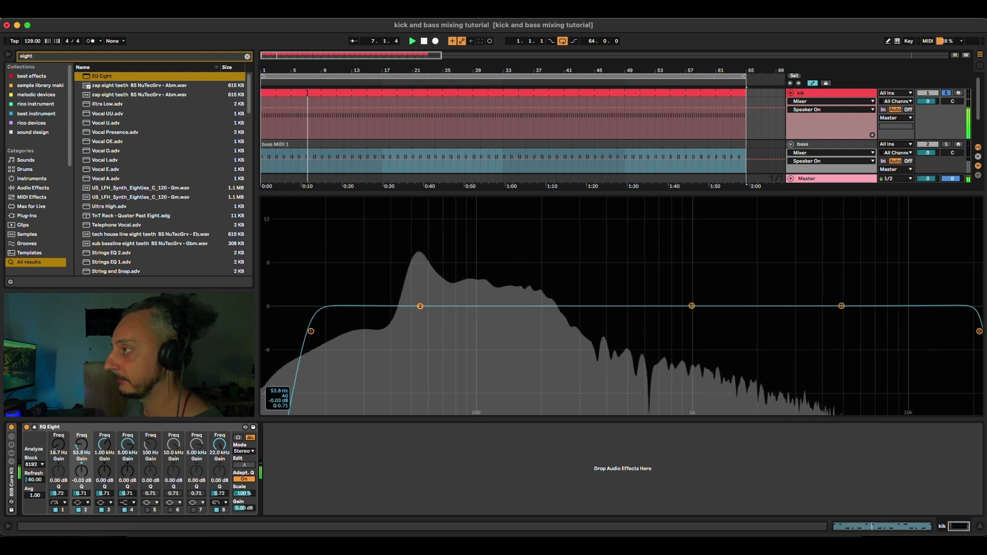
mouse_move(420, 306)
mouse_down()
mouse_move(421, 215)
mouse_move(466, 327)
mouse_up()
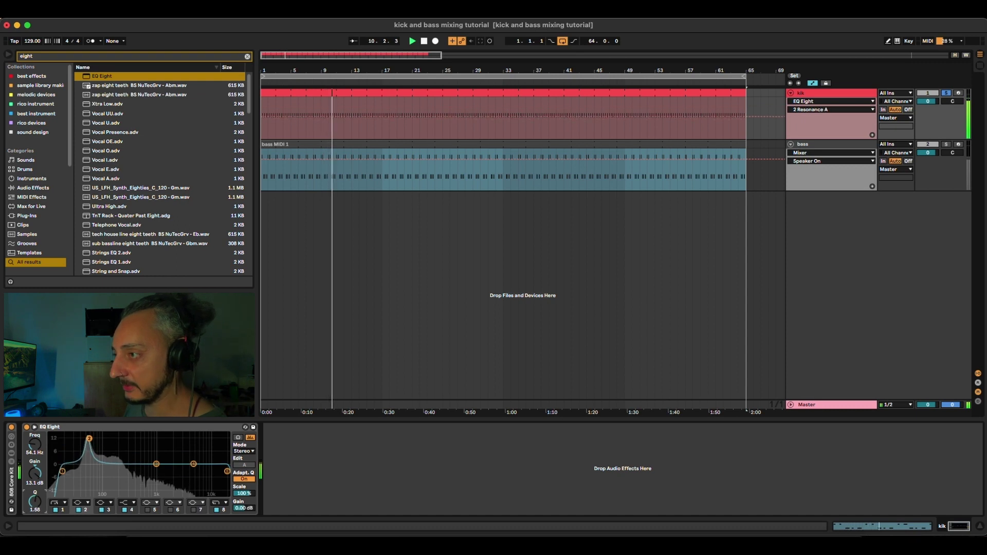
drag(88, 438, 129, 434)
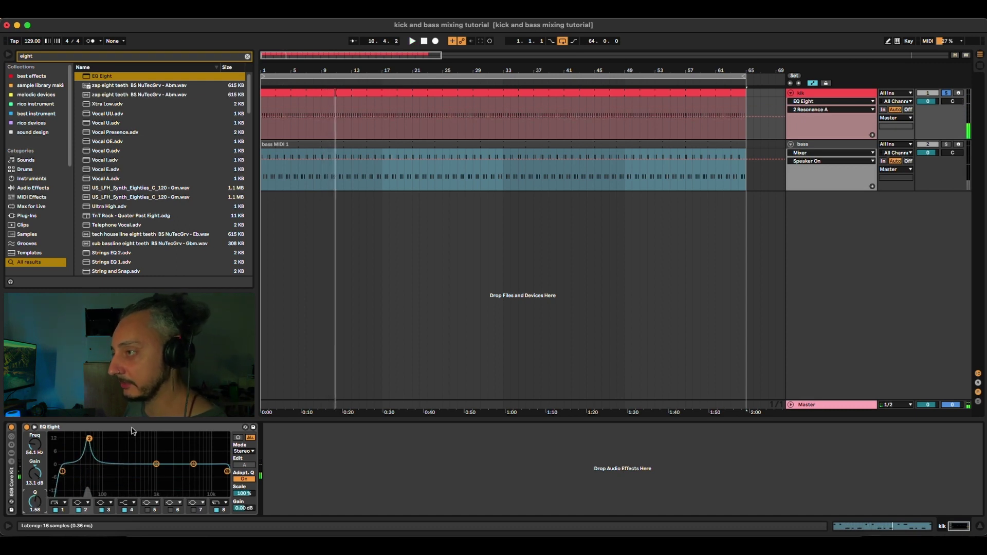
Restart playback and cut the bass EQ Eight's band 2 to about -8.3 dB at 54 Hz
click(132, 429)
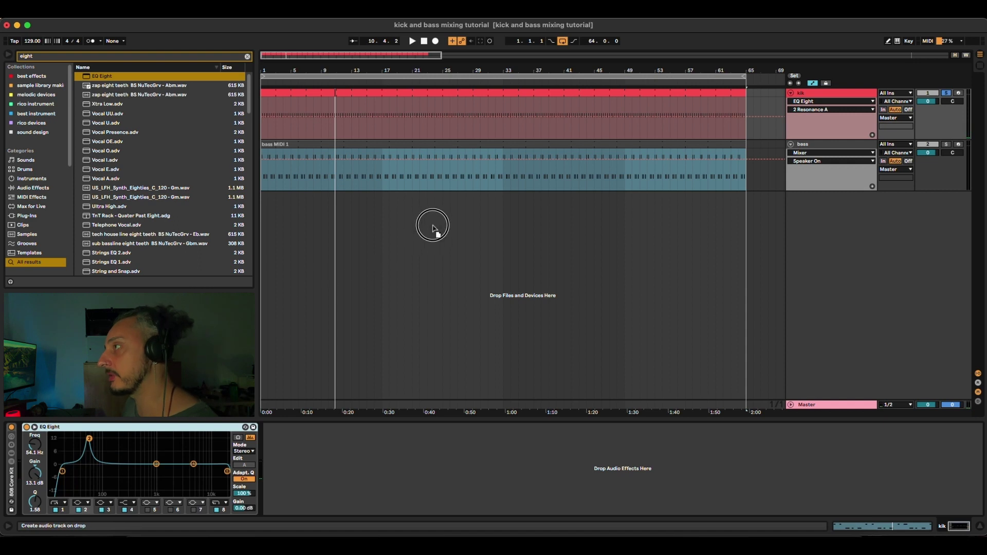
click(545, 174)
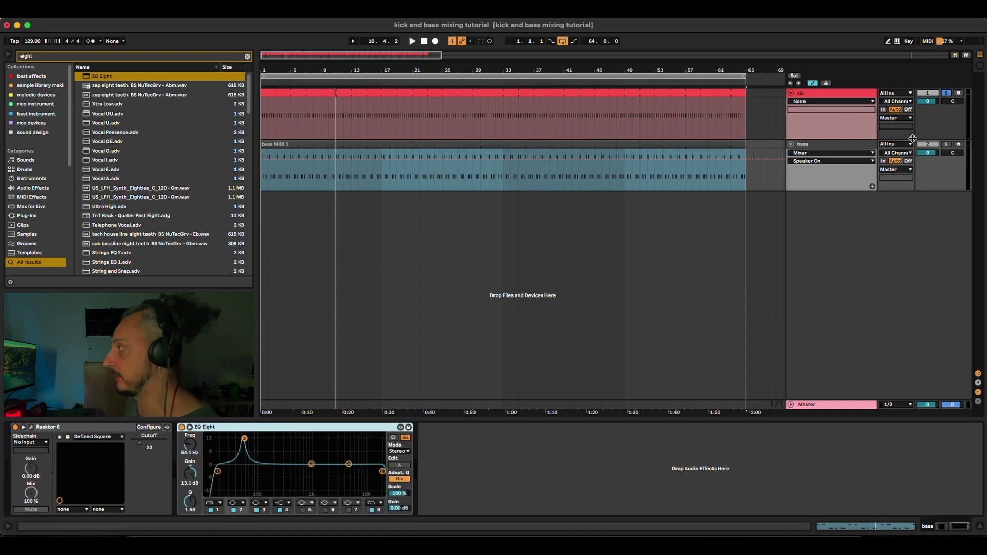
click(848, 92)
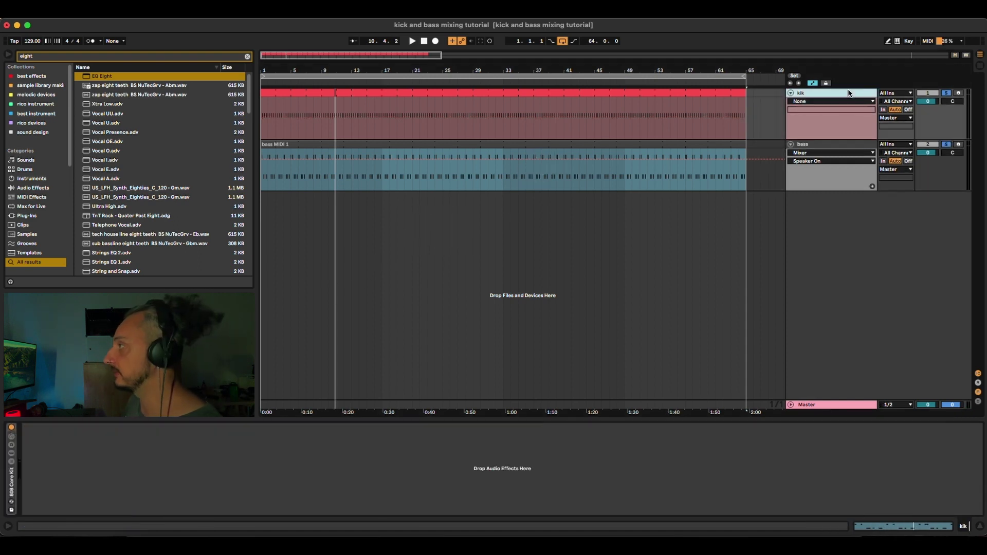
click(836, 147)
key(space)
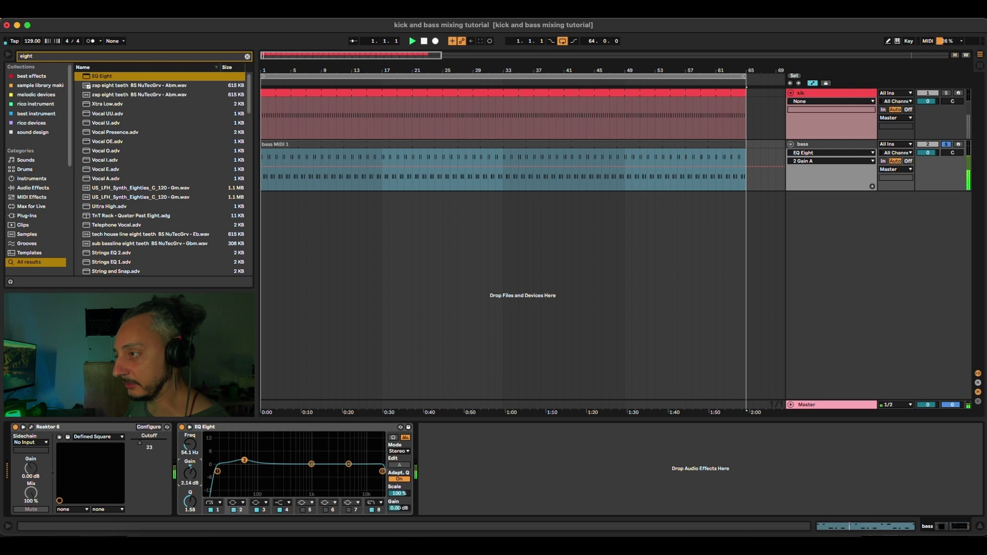
drag(244, 461, 244, 481)
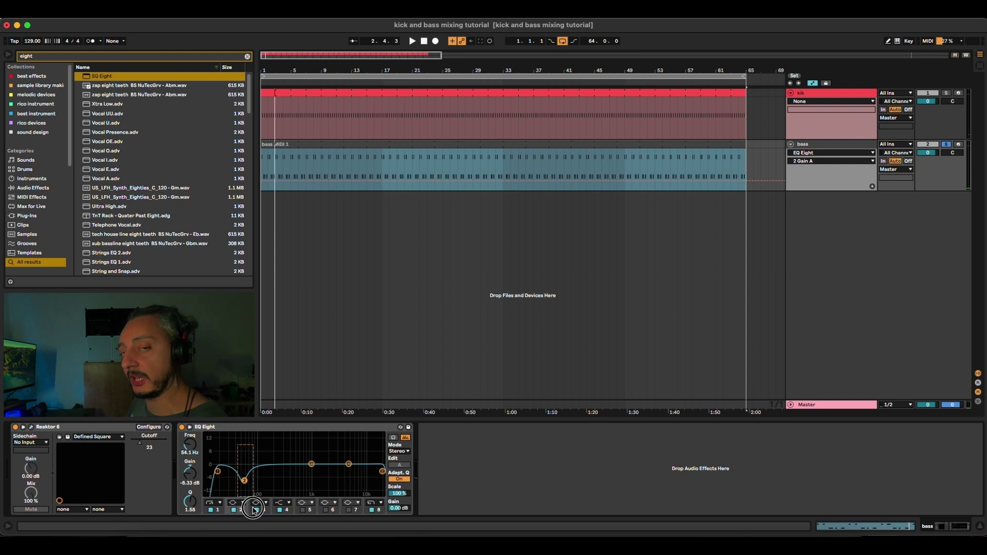
Replay and bypass the bass EQ Eight, then re-enable it to compare
key(space)
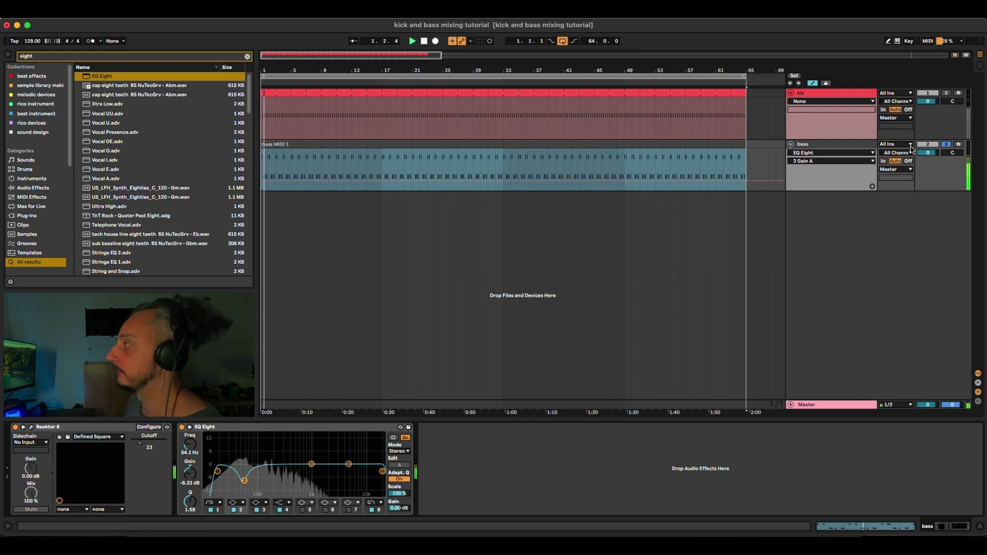
click(189, 428)
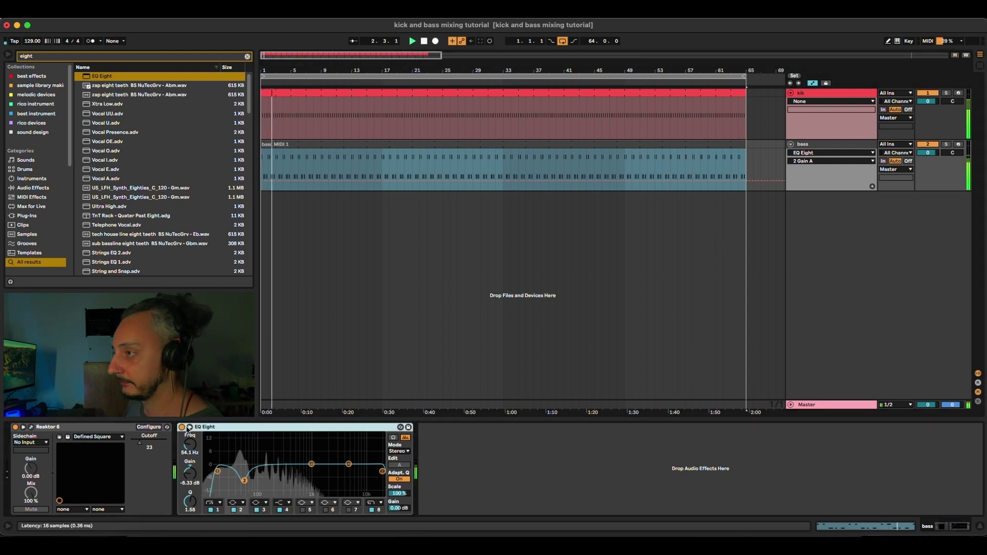
click(183, 426)
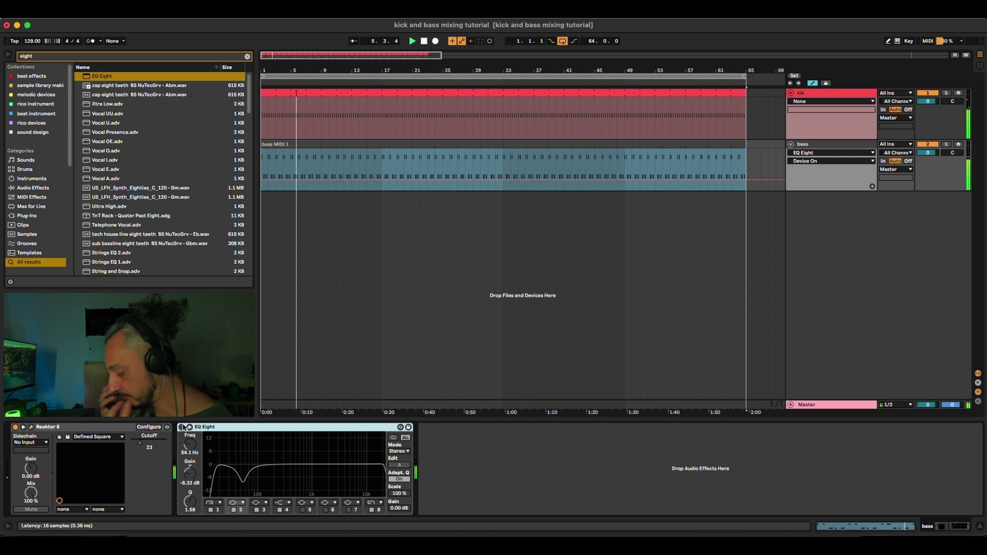
click(182, 426)
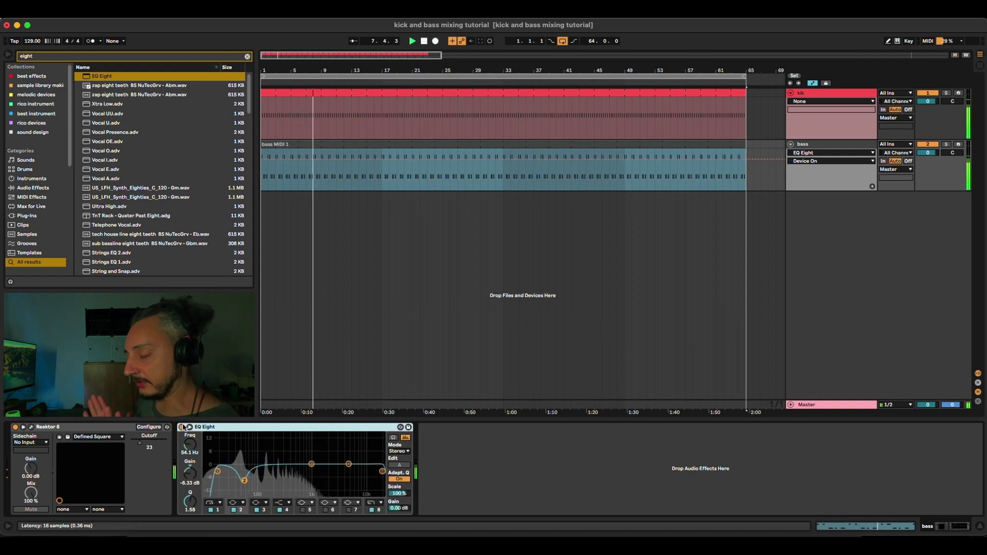
Set bass EQ band 3 near 138 Hz with Q 1.72 and a 5.58 dB boost
click(311, 465)
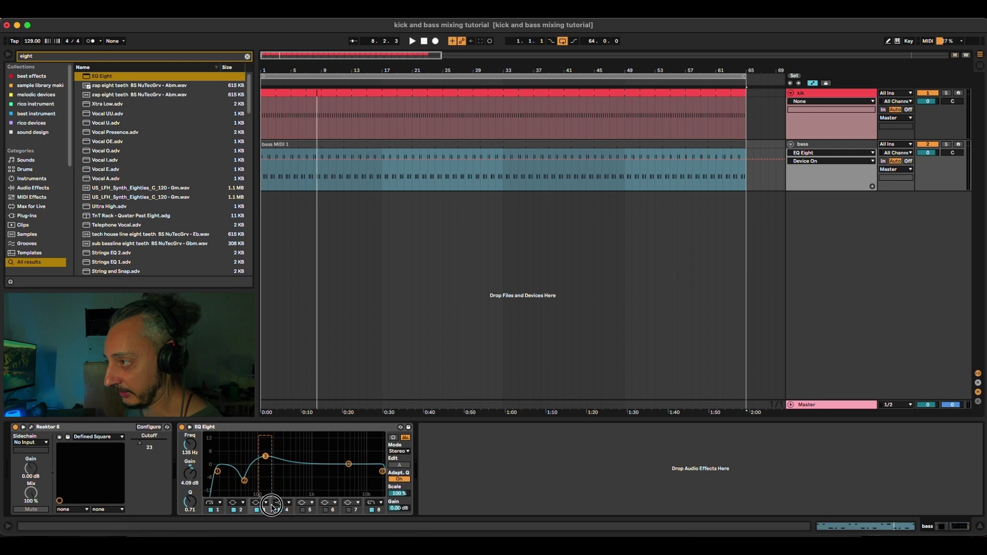
key(space)
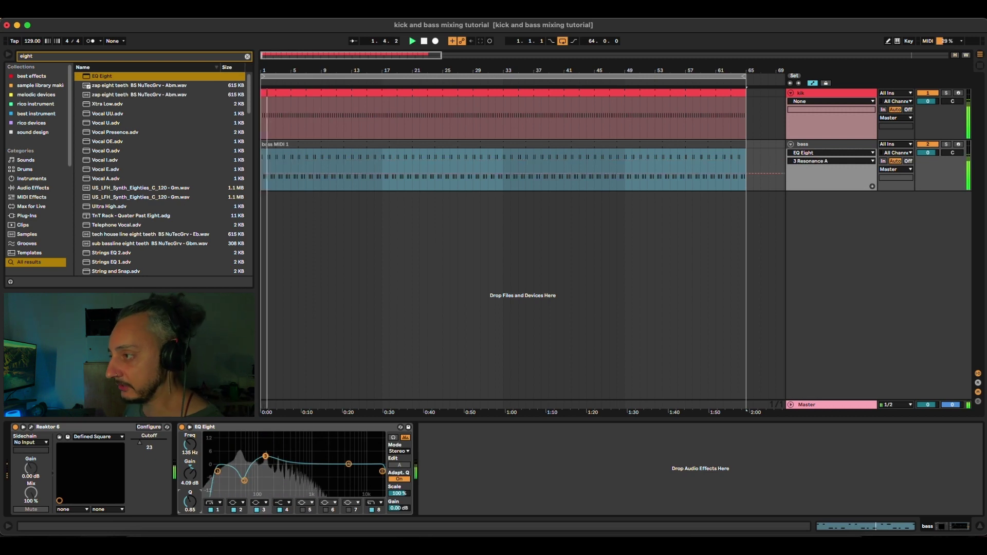
drag(190, 503, 190, 485)
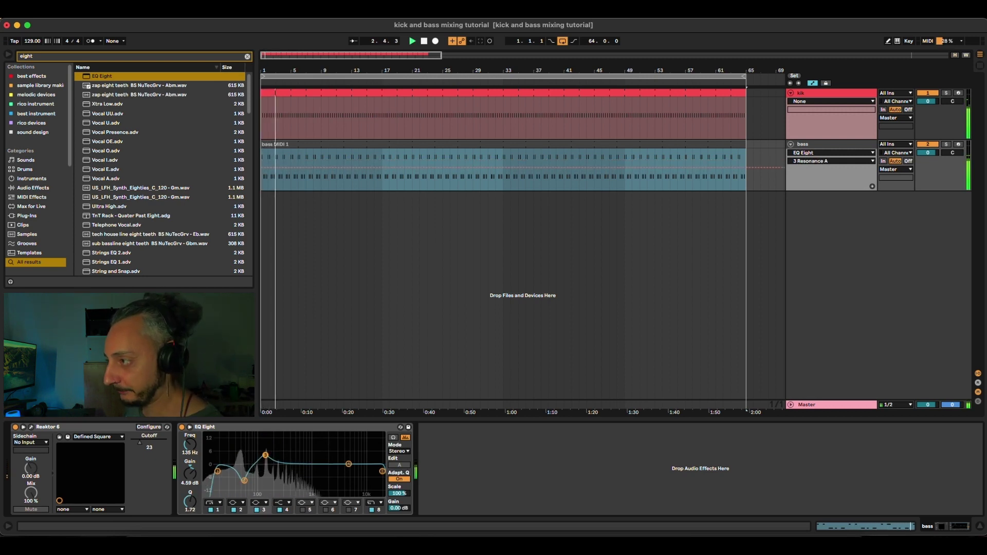
drag(265, 458, 265, 456)
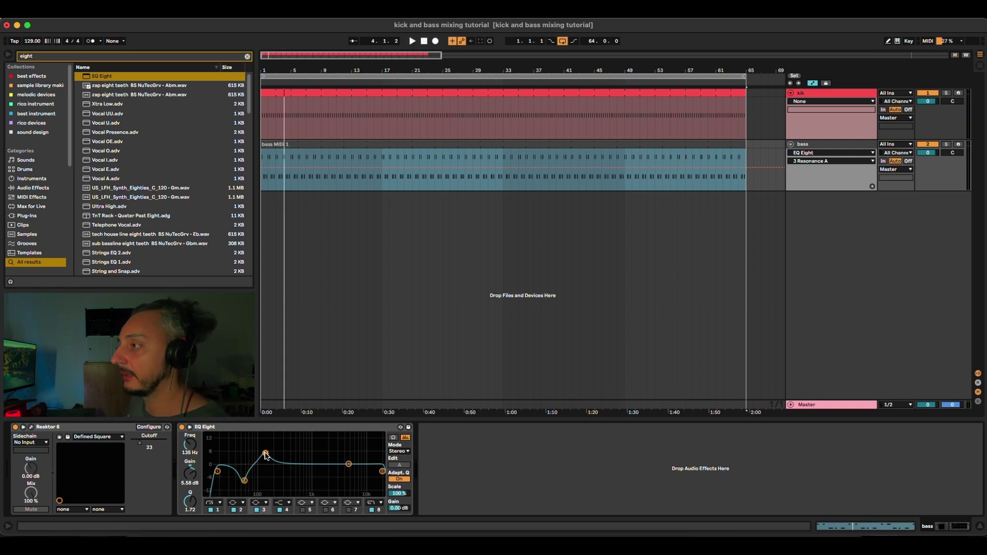
click(284, 429)
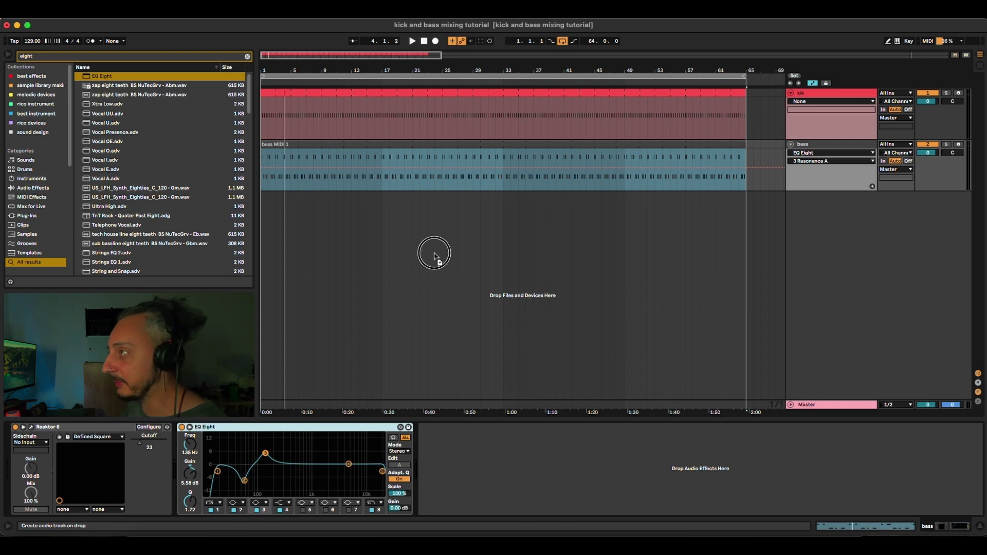
Select the kik track and reset its EQ band 2 gain to 0 dB
click(557, 109)
click(809, 94)
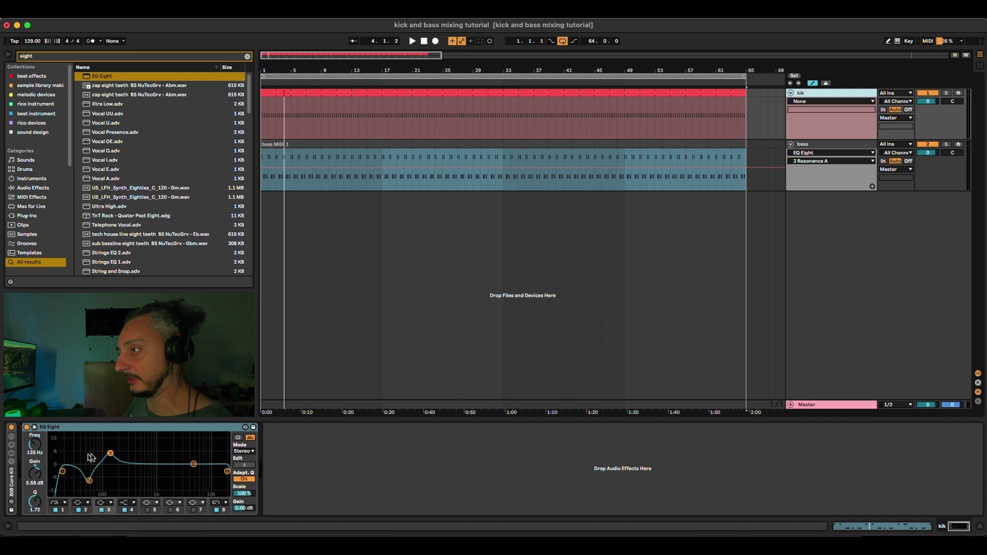
click(89, 479)
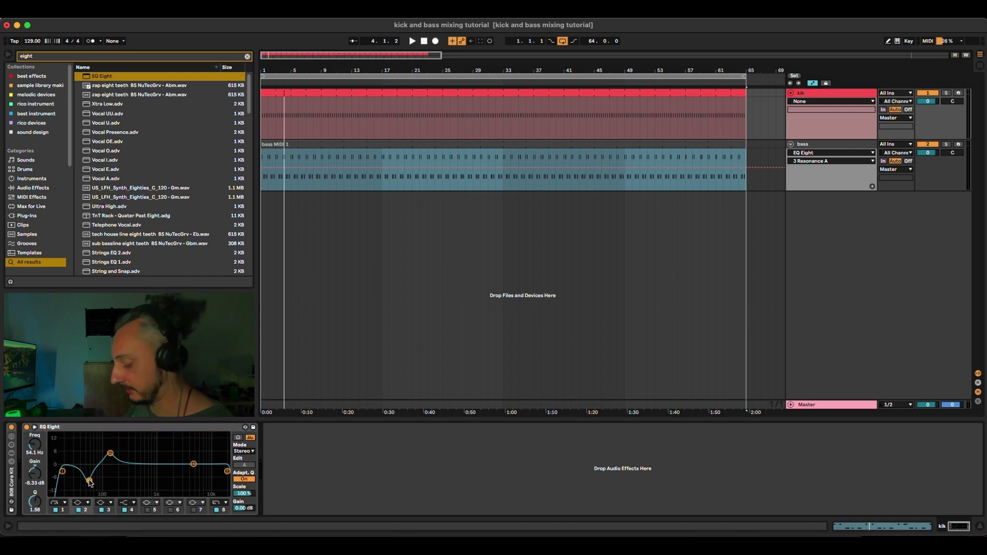
click(35, 473)
key(Delete)
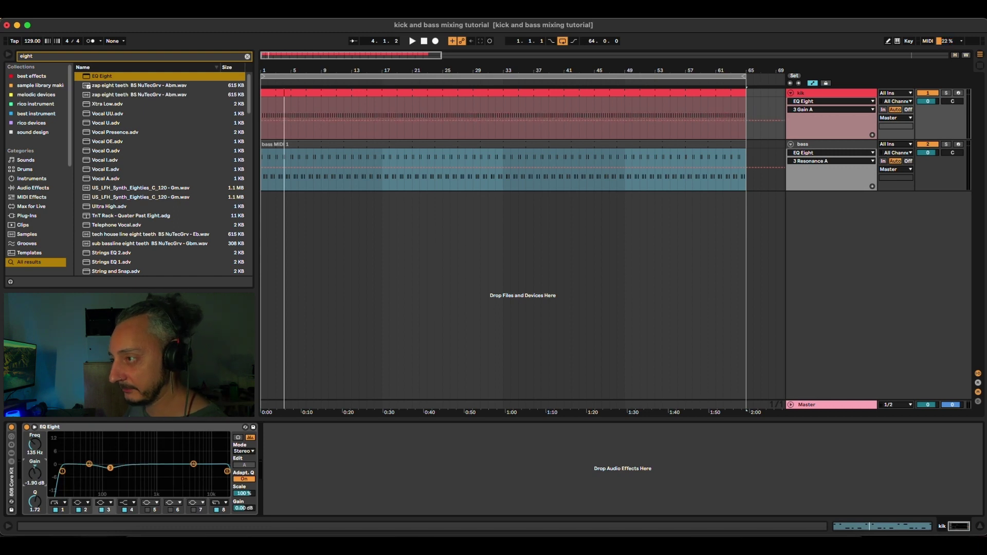
Play from the start and deepen the kick's 125 Hz EQ dip to -5.71 dB
key(space)
drag(49, 476, 49, 472)
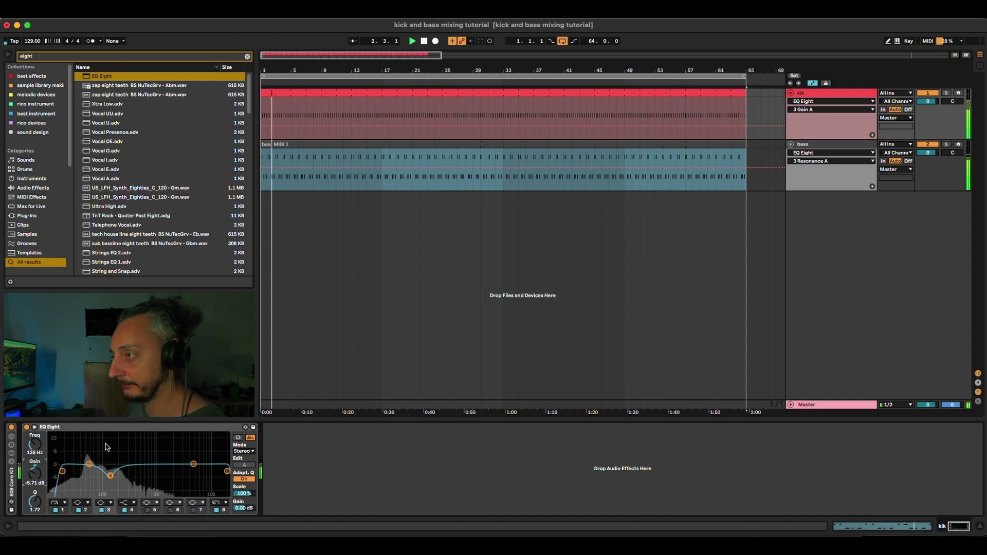
click(115, 431)
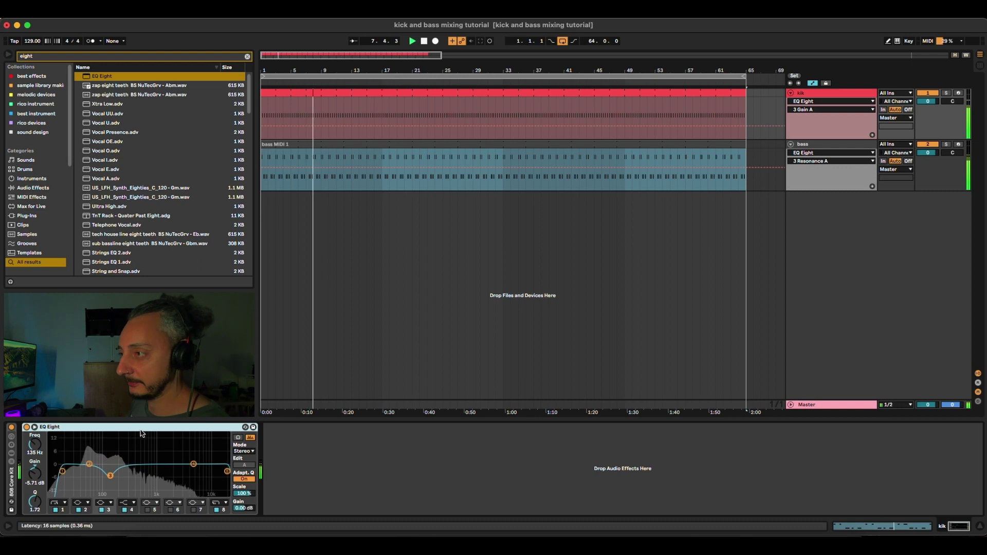
Switch off the bass track's EQ Eight for comparison, then return to the kik track
click(844, 146)
click(181, 426)
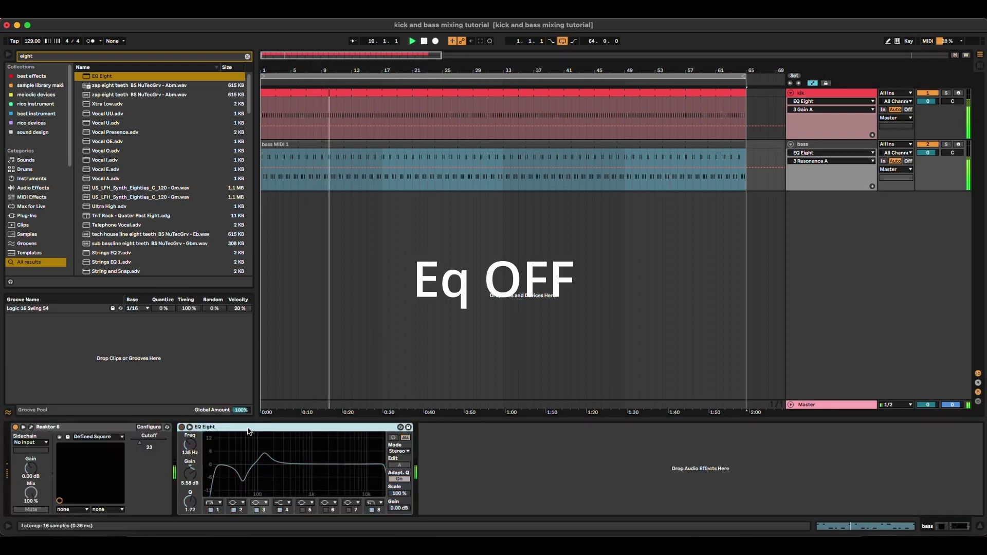
click(828, 123)
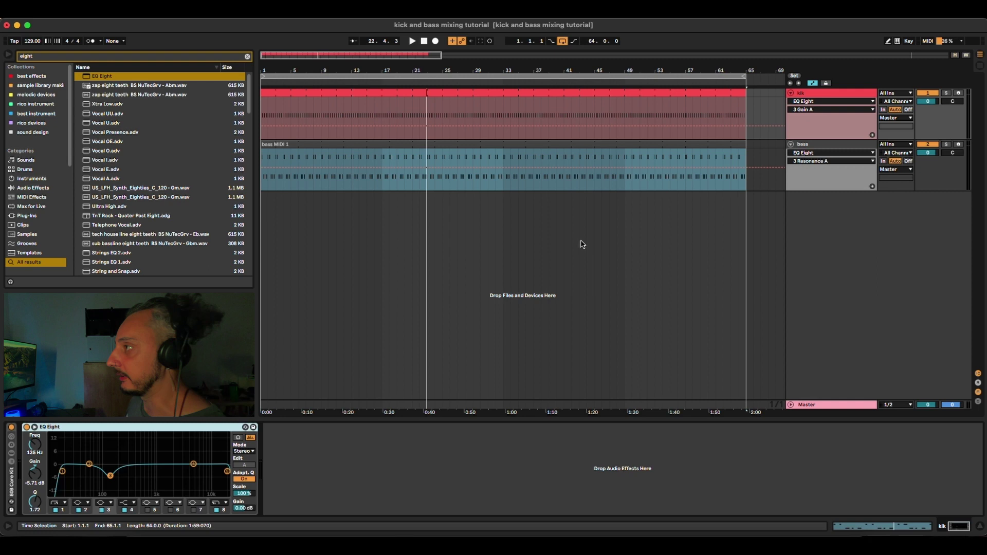
Clear the browser search, duplicate the kik track, and delete the copy's EQ Eight
click(247, 57)
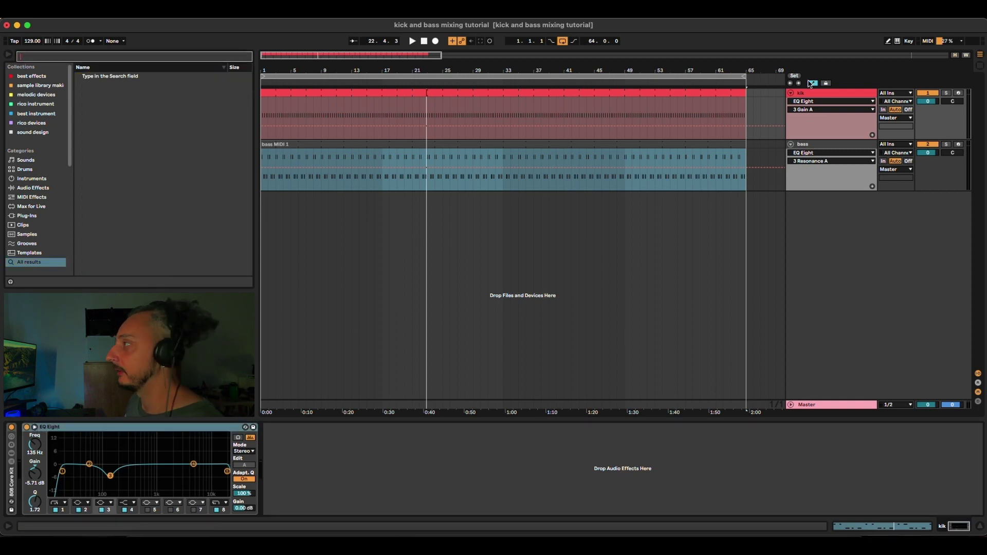
click(805, 93)
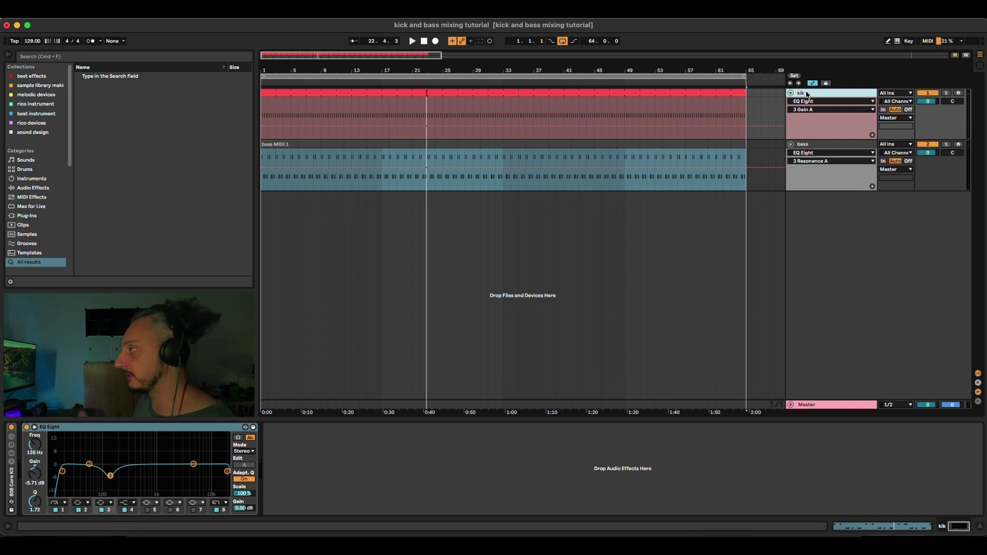
key(super+d)
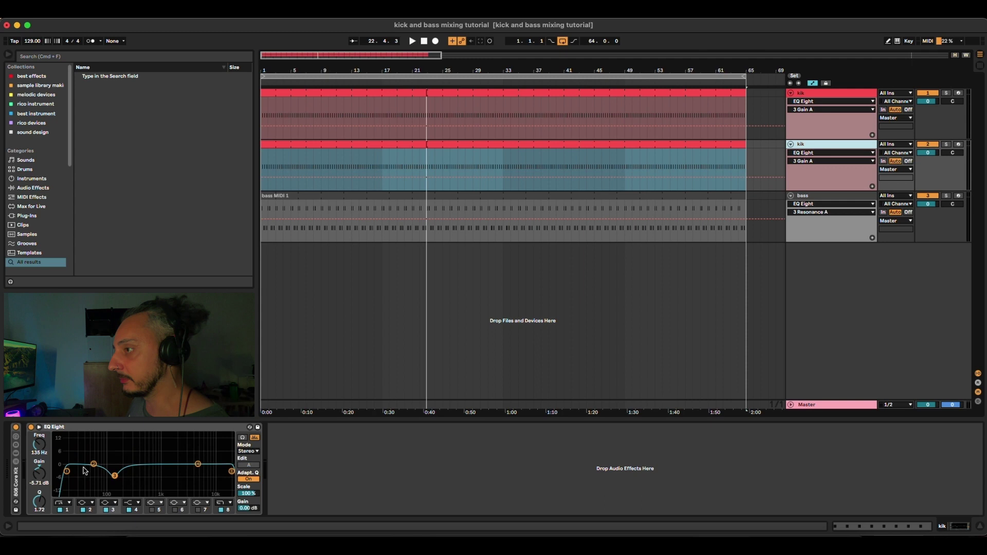
click(104, 430)
key(Delete)
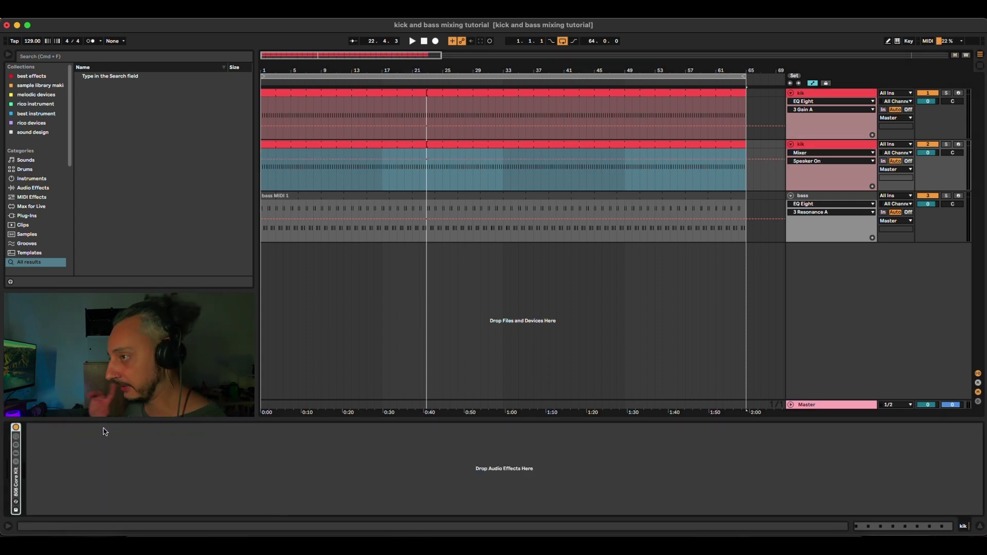
Rename the copy 'sidechain', deactivate it, and fold it between kick and bass
click(822, 146)
text(sidechain)
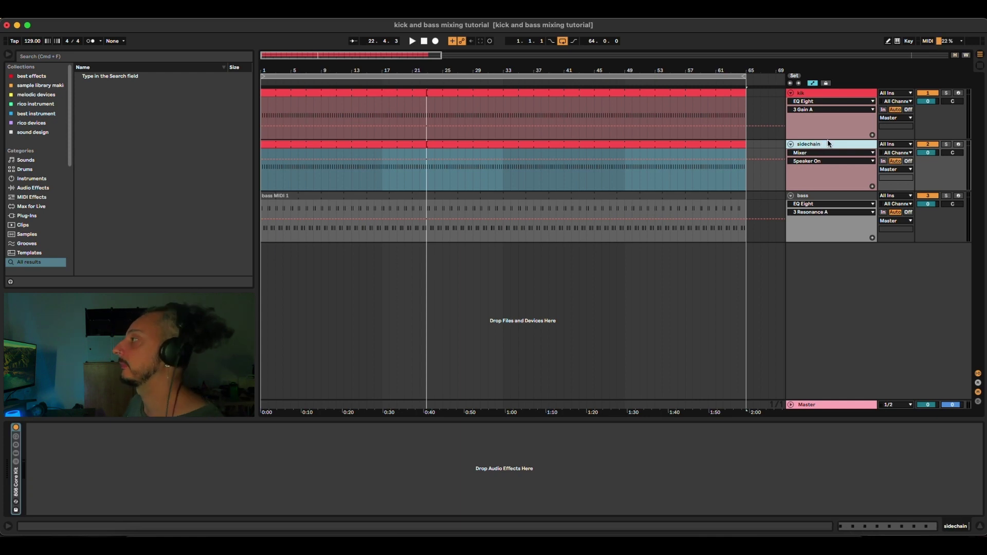
click(931, 145)
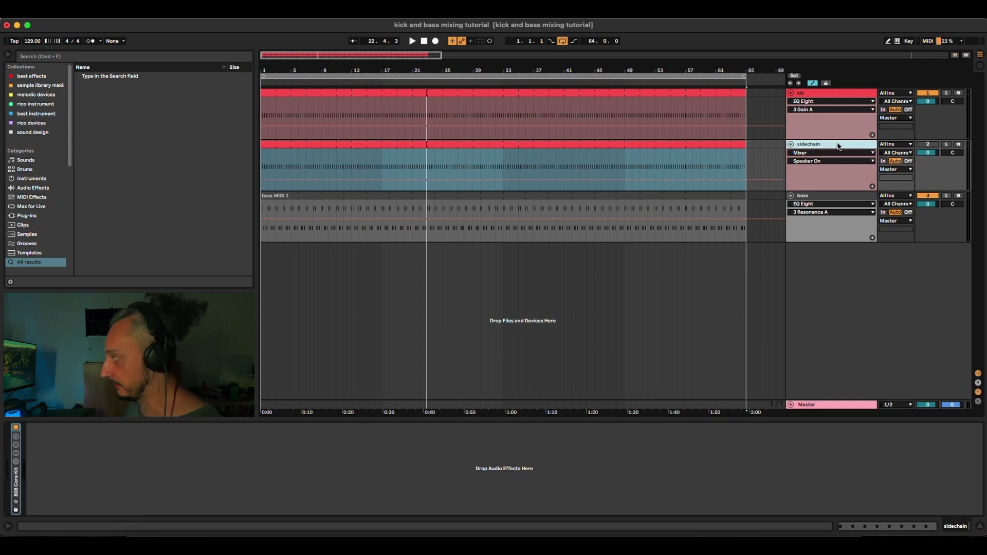
click(790, 144)
click(819, 154)
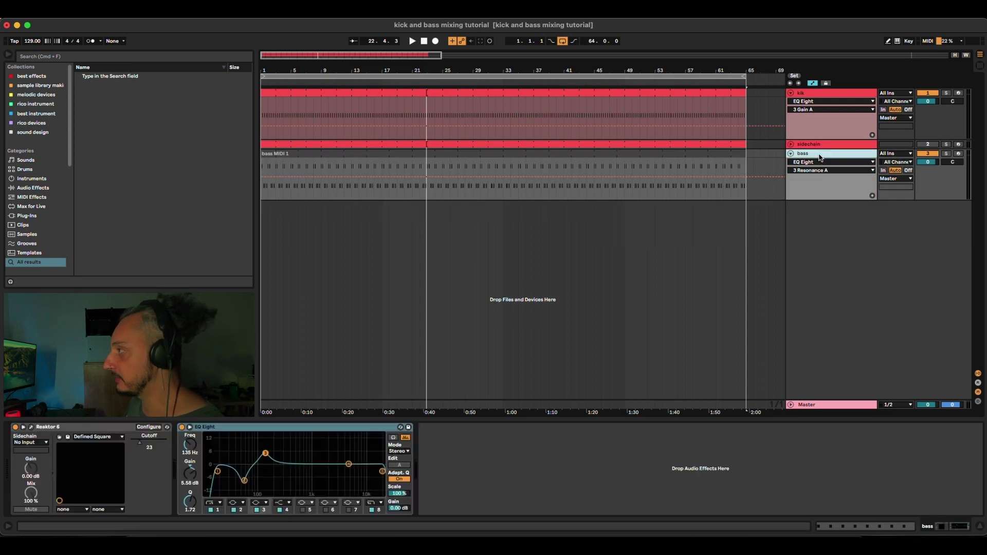
Load a Glue Compressor onto the bass track and start playback
key(super+f)
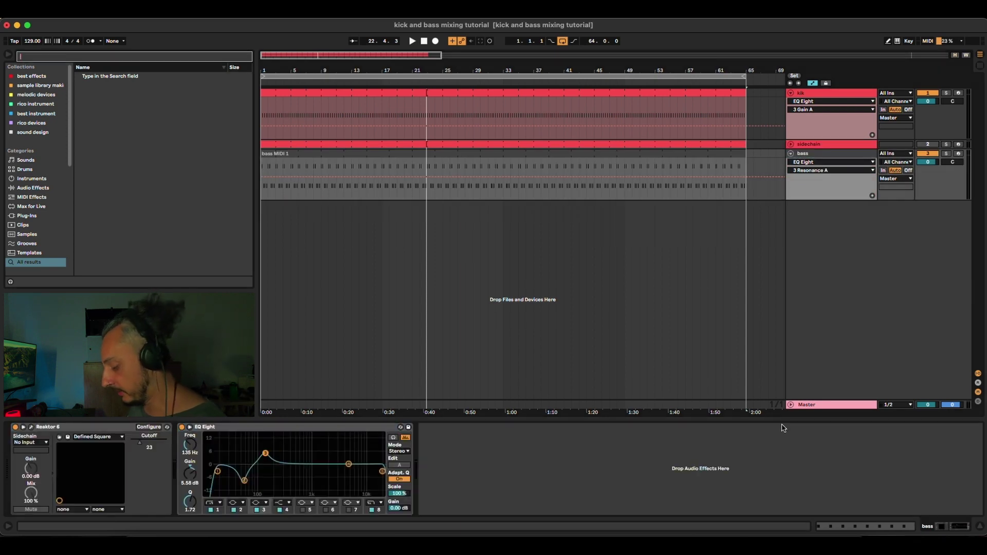
text(glue co)
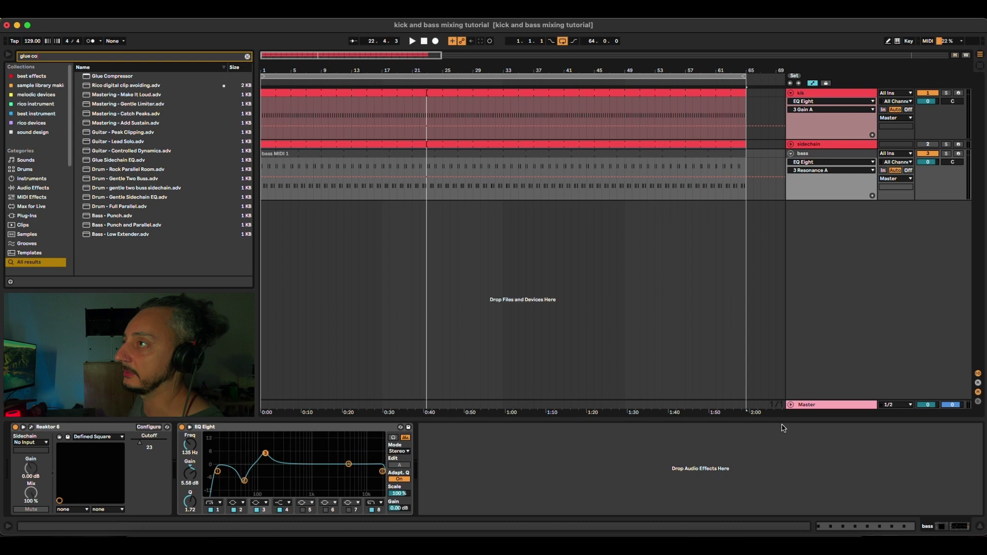
key(Down)
key(Return)
key(space)
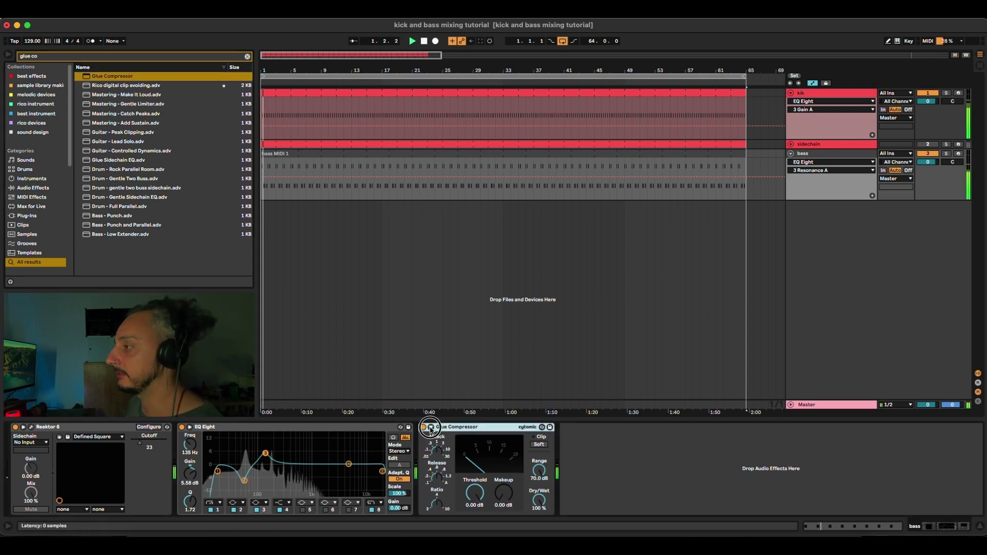
Sidechain the Glue Compressor from the 'sidechain' track with threshold at -22.5 dB
click(431, 426)
click(438, 437)
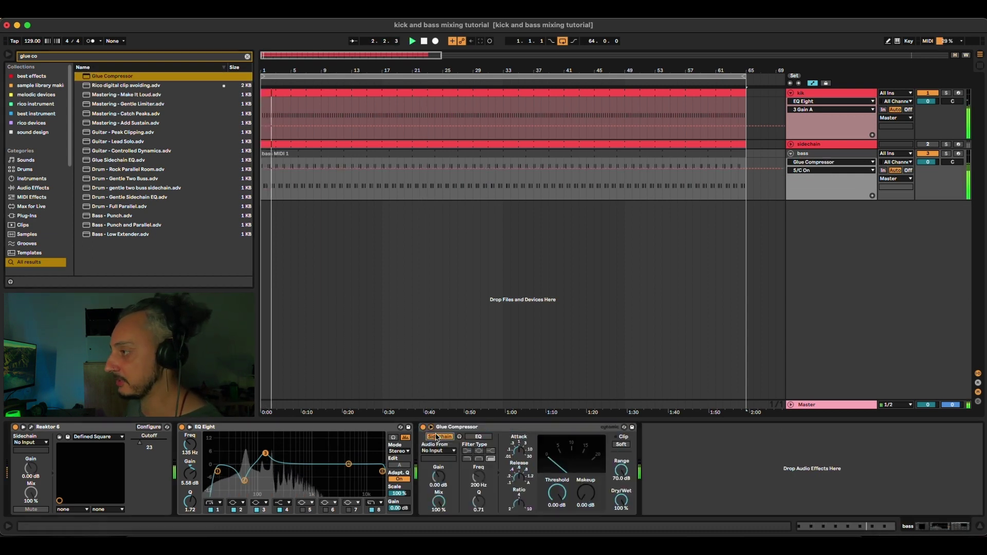
click(439, 450)
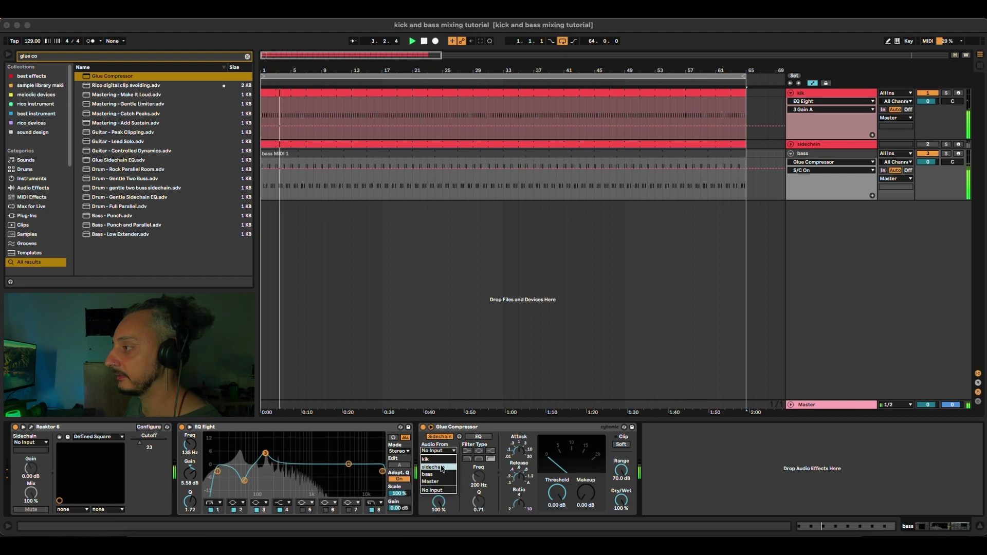
click(433, 467)
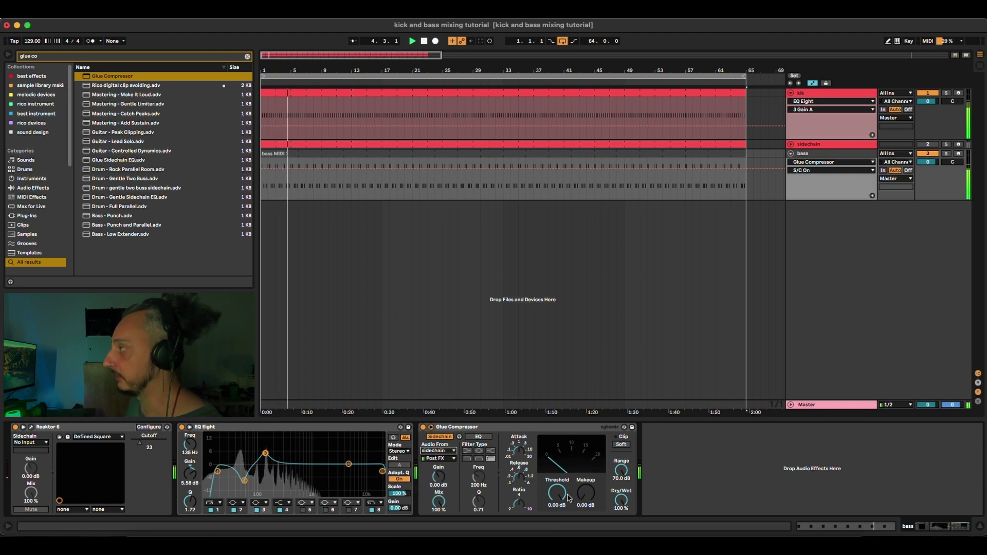
drag(565, 499, 566, 532)
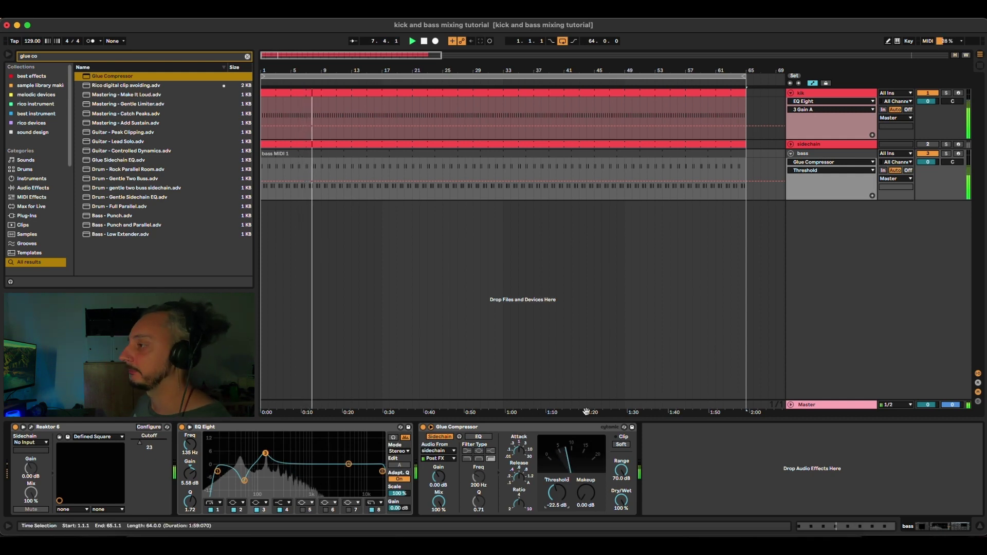
click(575, 428)
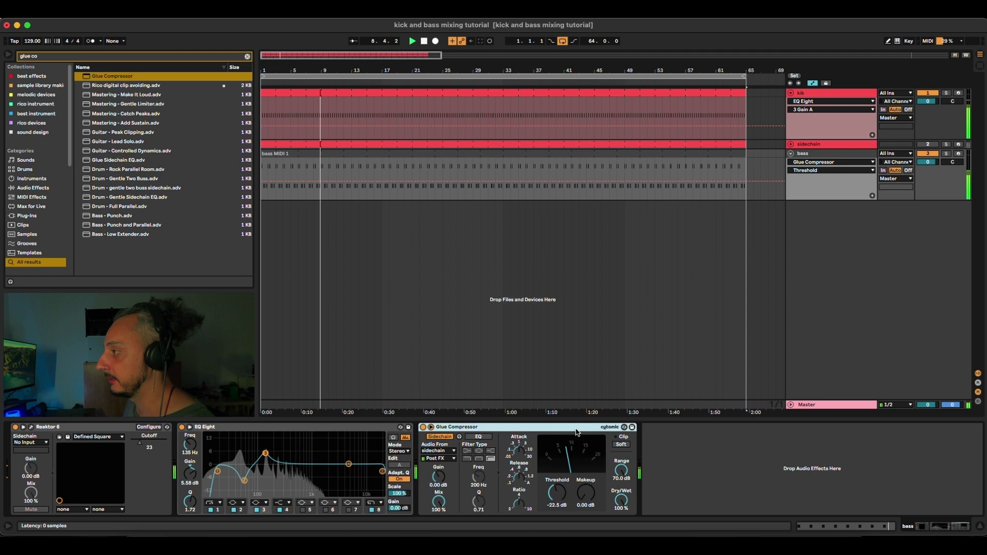
Stop playback and bring up the bass track's EQ Eight and Glue Compressor to toggle them
key(space)
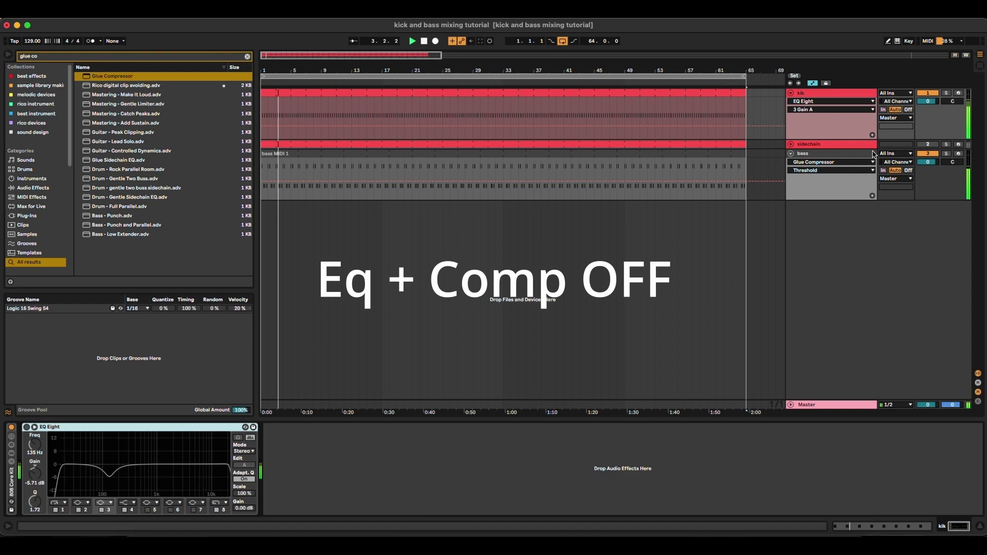
click(873, 153)
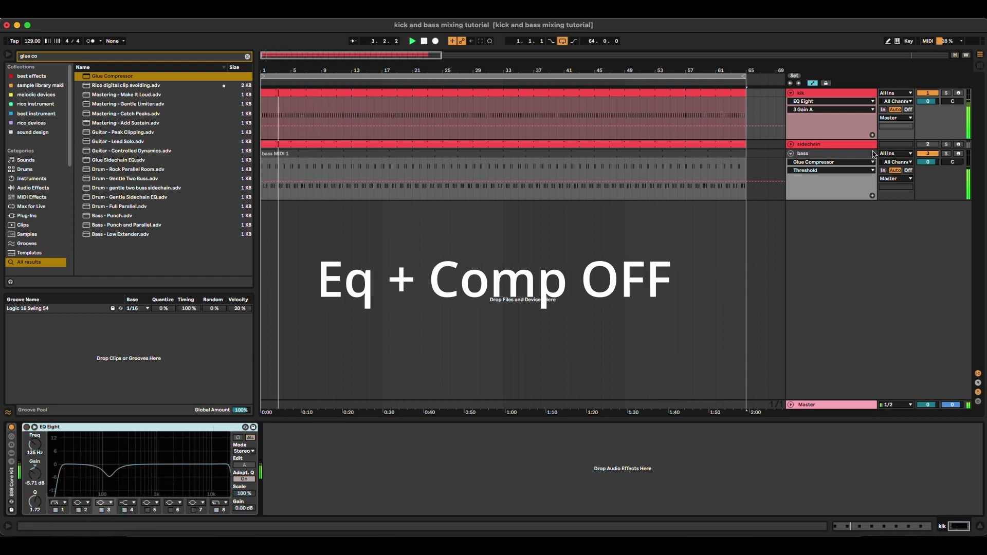
click(873, 154)
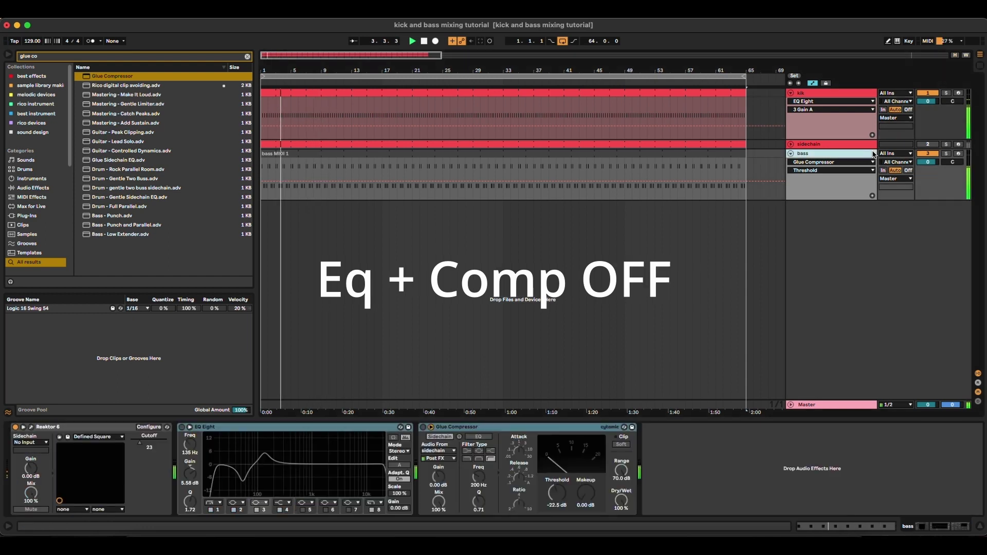